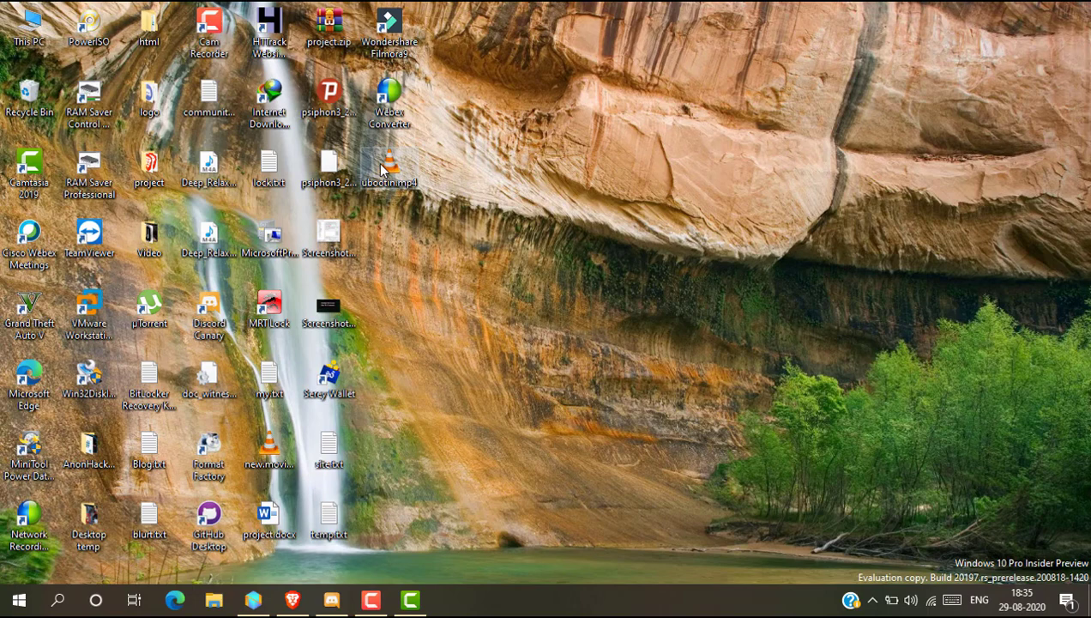
- Play uboottin.mp4 in the media player, skip through a couple of points, and close the player
double_click(383, 169)
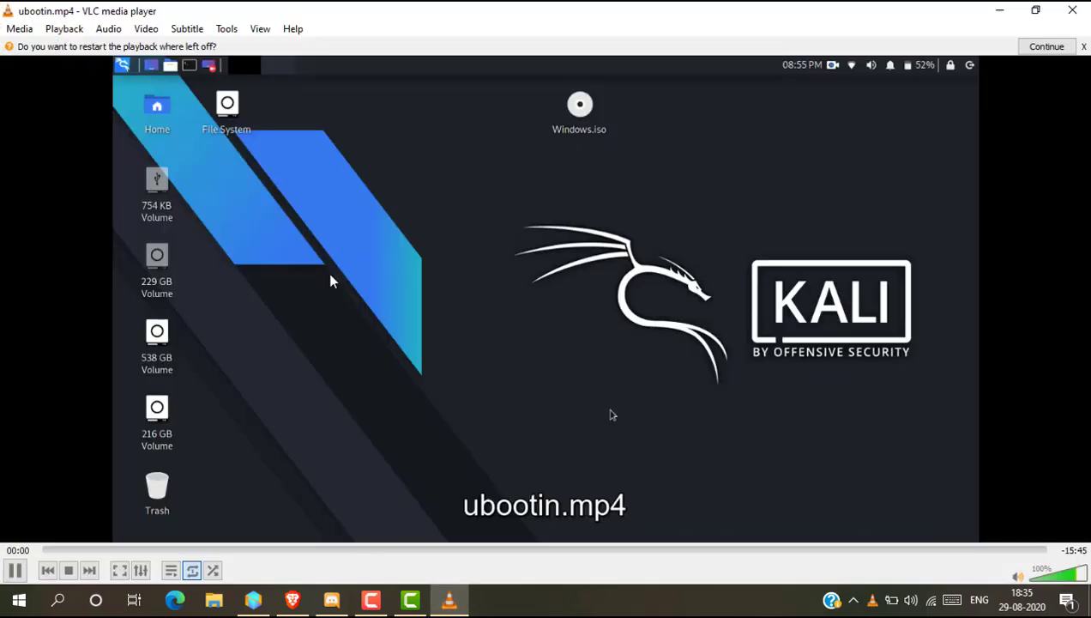
click(258, 549)
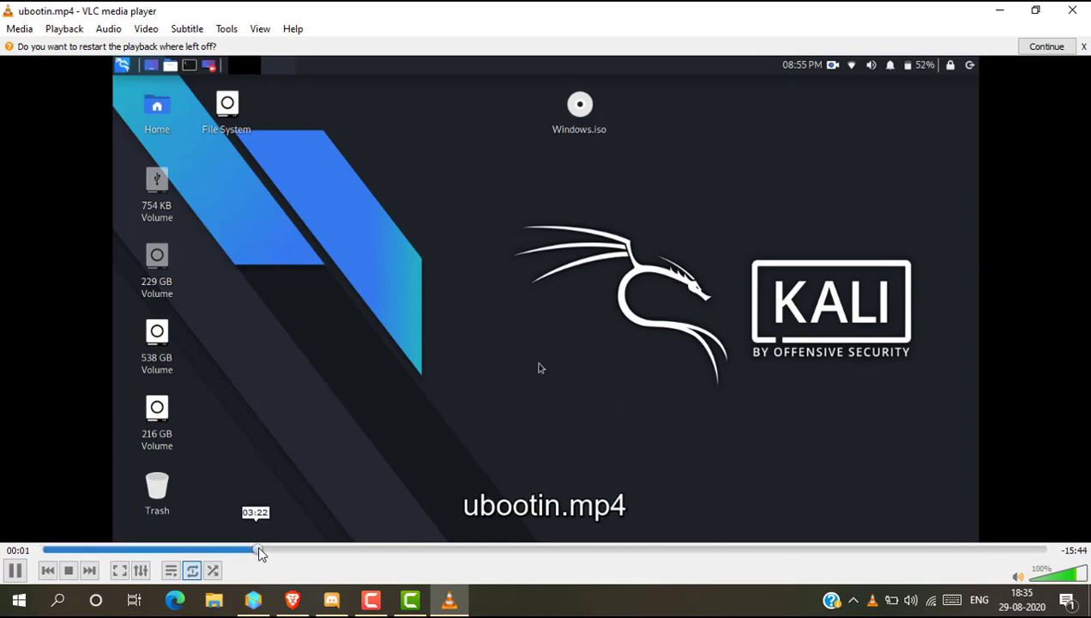
click(322, 549)
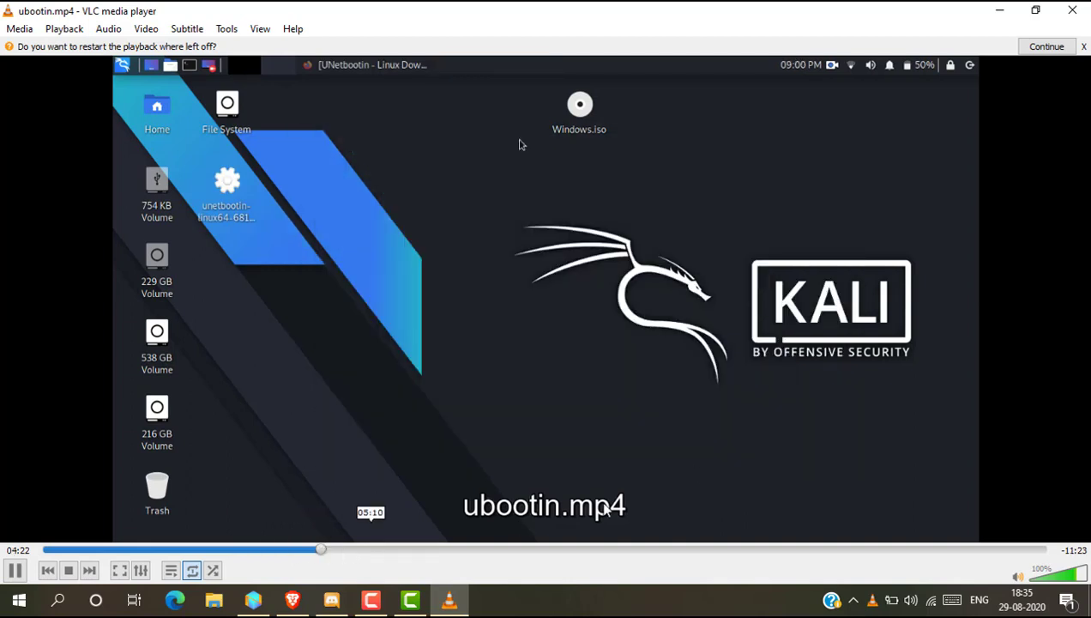
click(1075, 9)
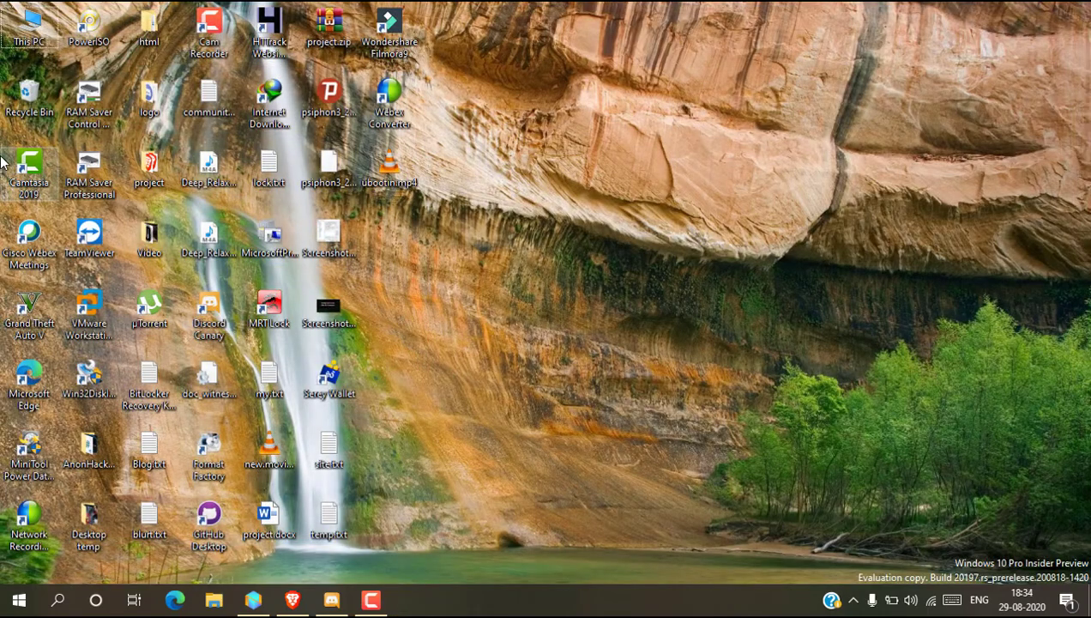
- Launch Camtasia 2019 and move its project window to the middle of the desktop
click(24, 167)
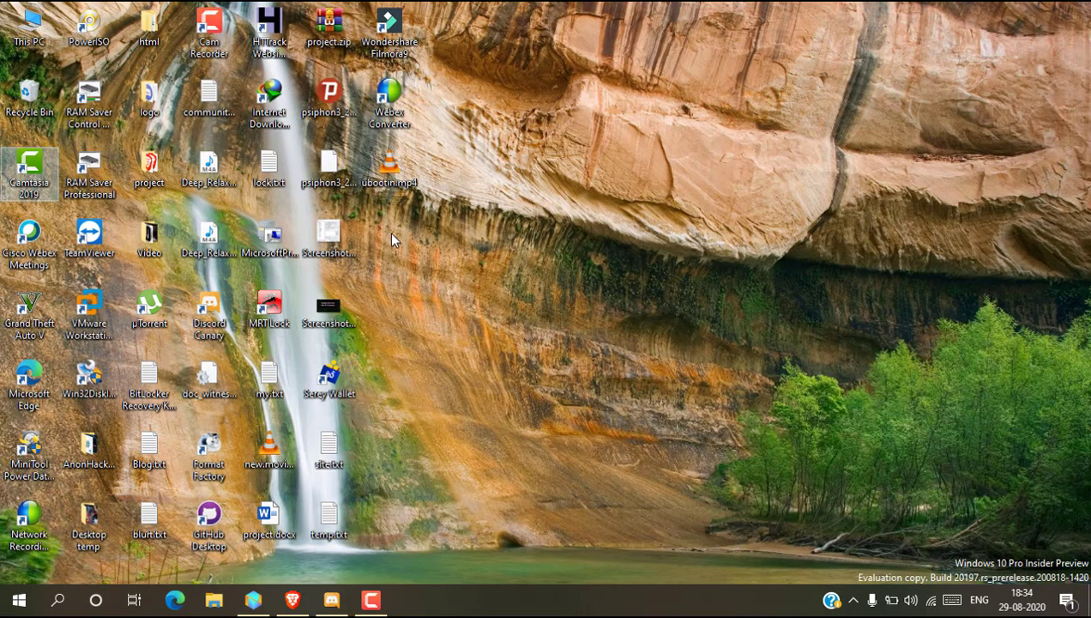
key(Return)
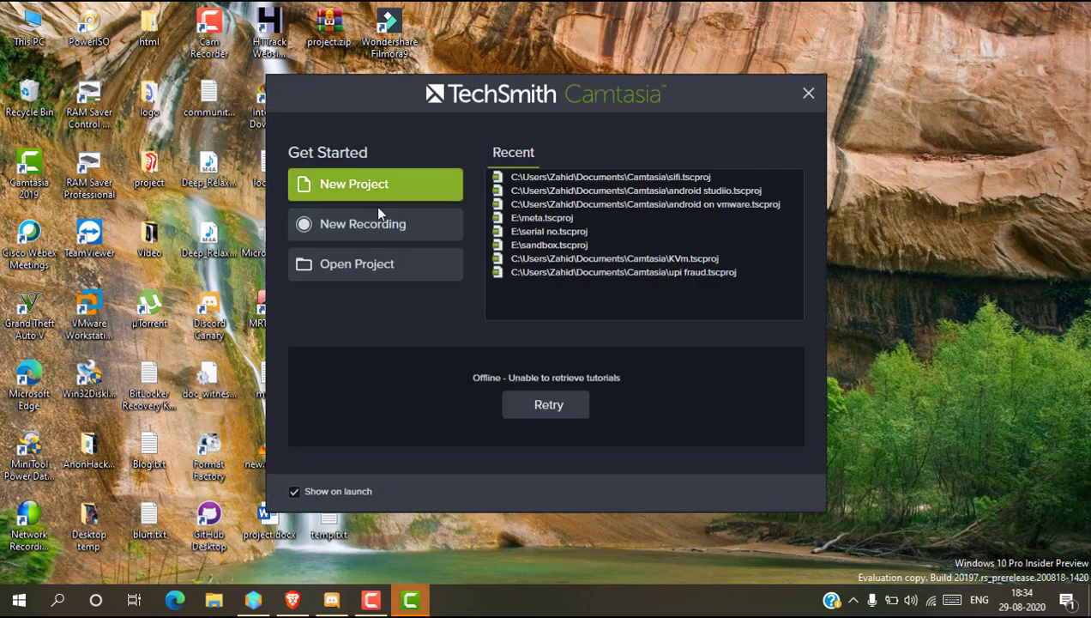
click(377, 194)
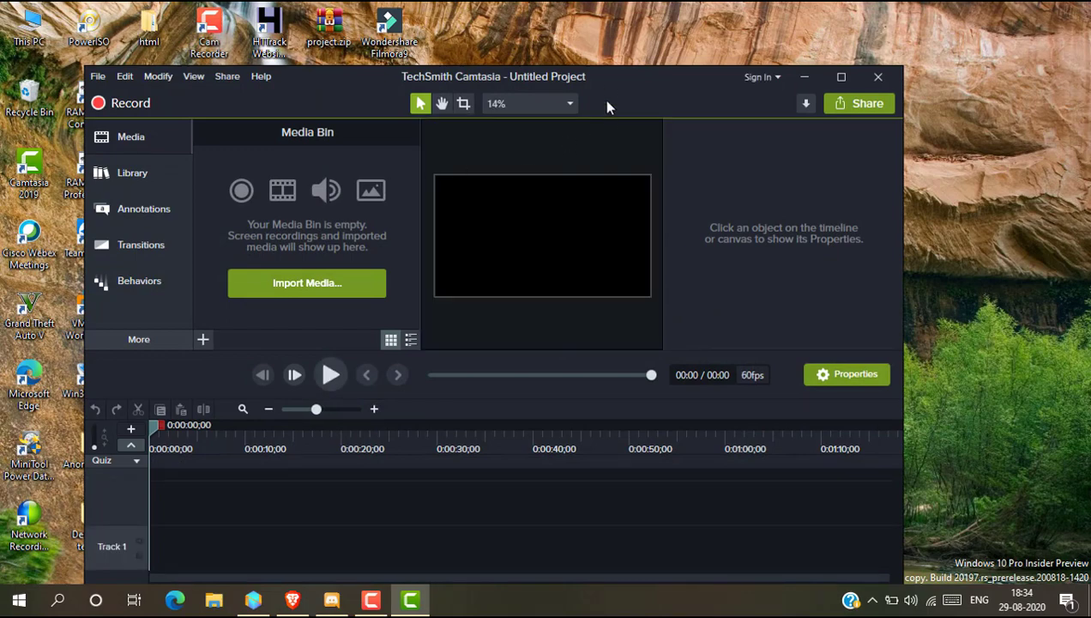
drag(606, 77, 742, 216)
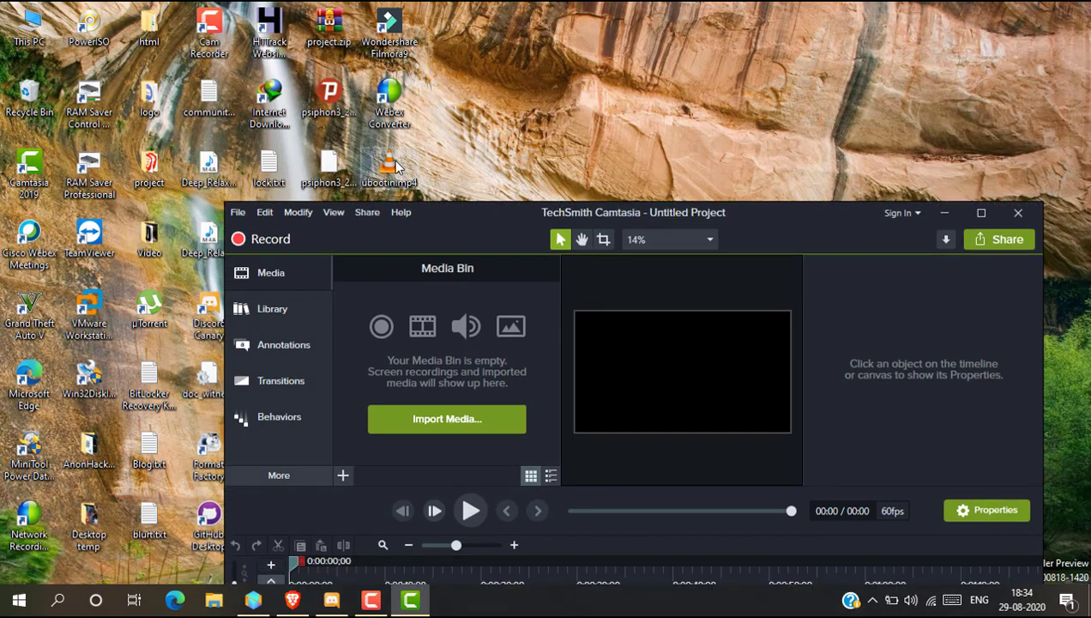
- Import uboottin.mp4 from the desktop into the Media Bin and place it on Track 1 of the timeline
drag(404, 246, 409, 356)
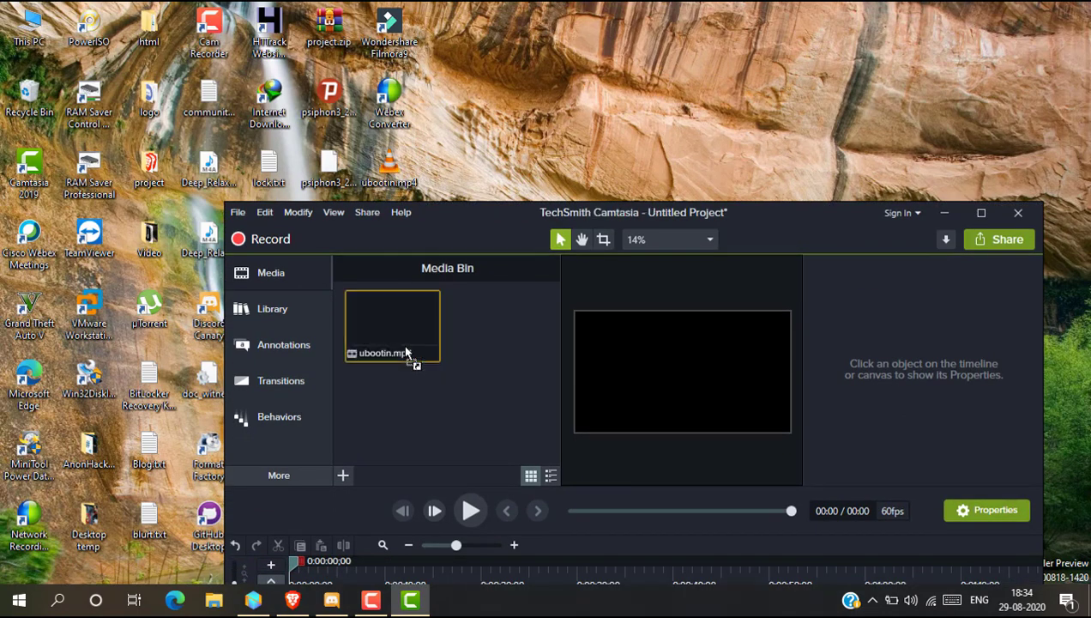
click(979, 213)
drag(154, 128, 157, 556)
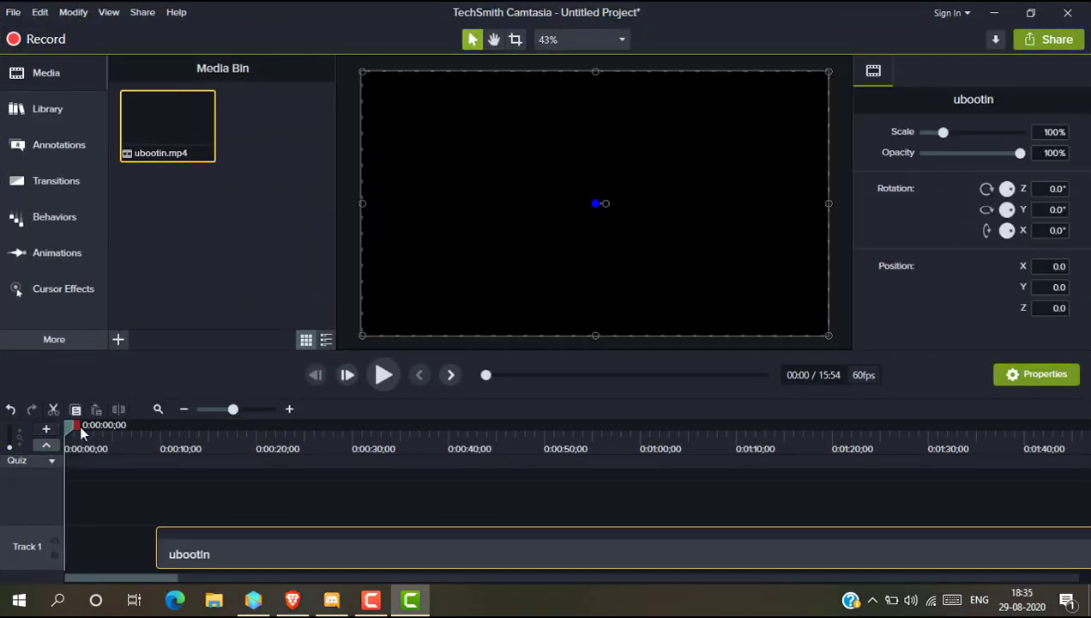
- Move the playhead to about 13 seconds and play then pause the clip to preview it
drag(70, 426, 158, 462)
click(380, 383)
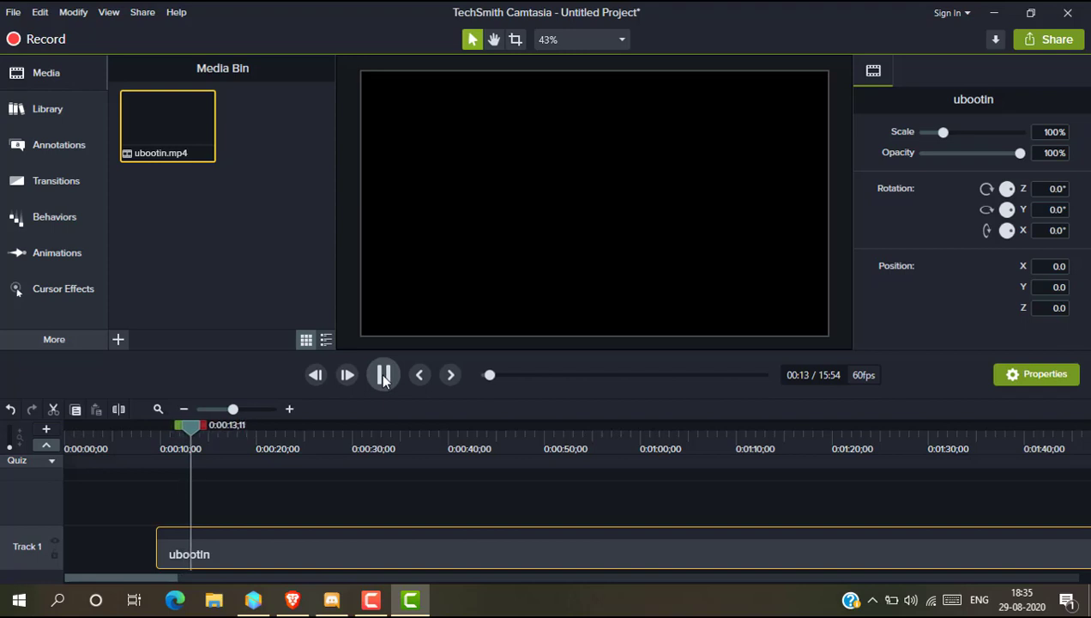
click(384, 380)
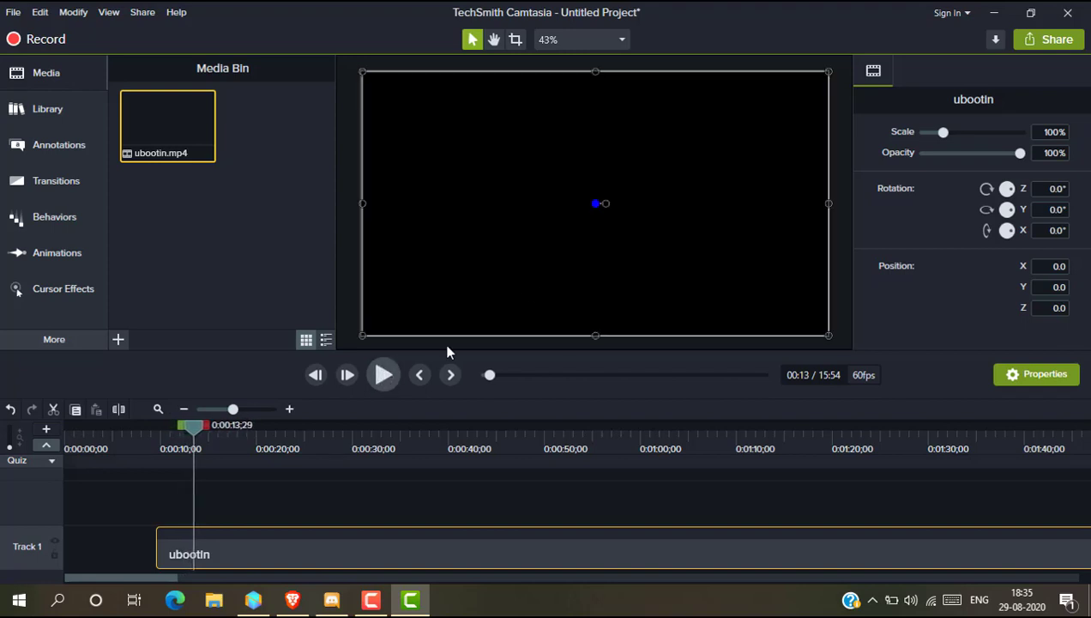
- Minimize Camtasia and open the copied Camtasia supported file formats support page in a new browser tab
click(993, 11)
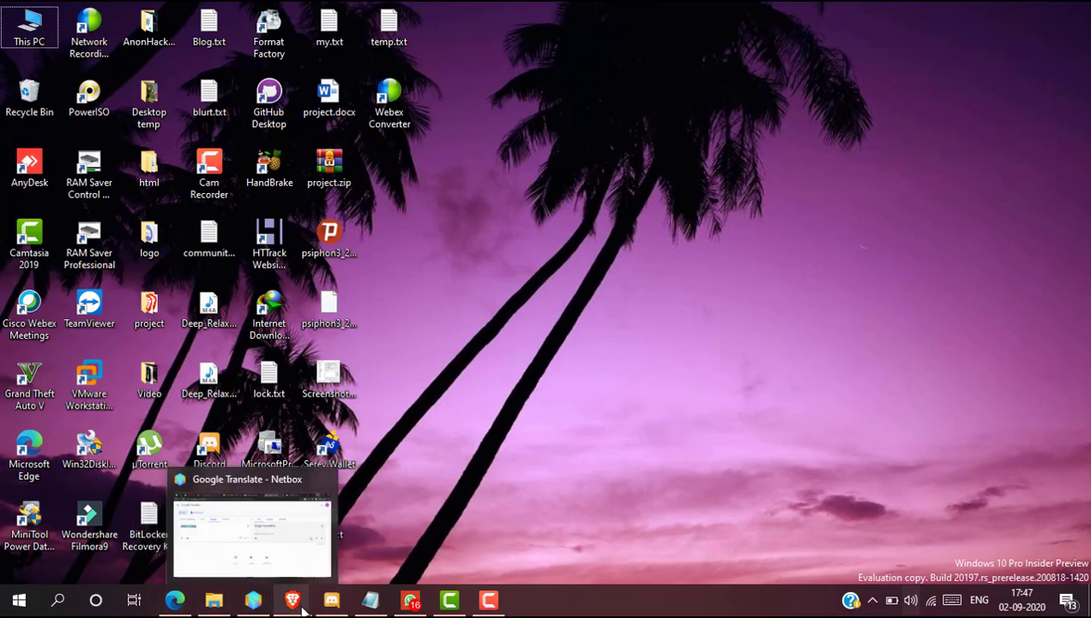
click(403, 524)
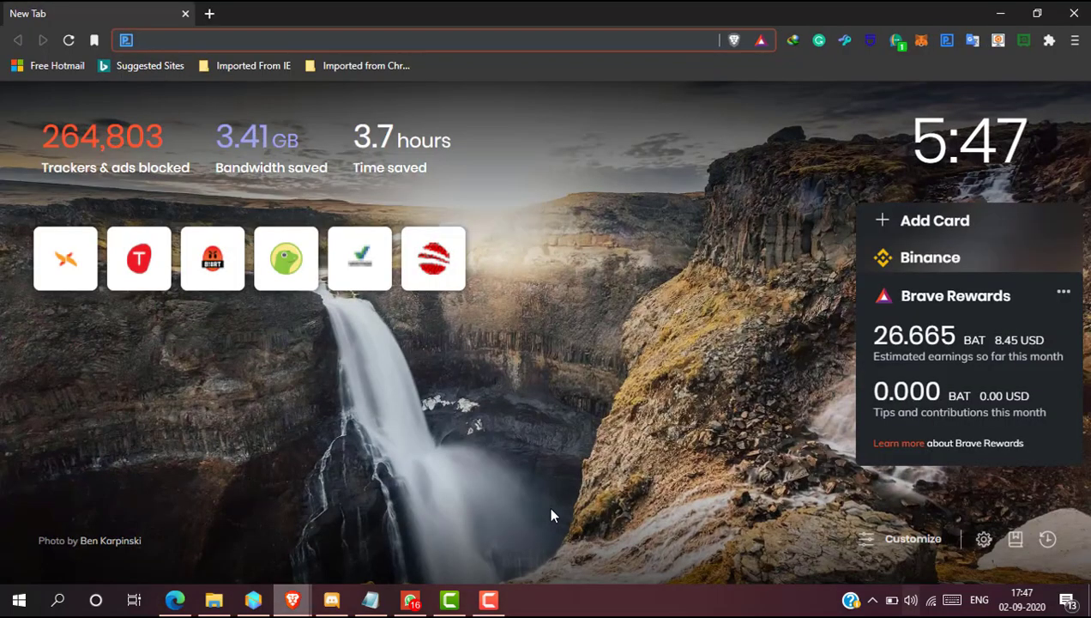
right_click(307, 41)
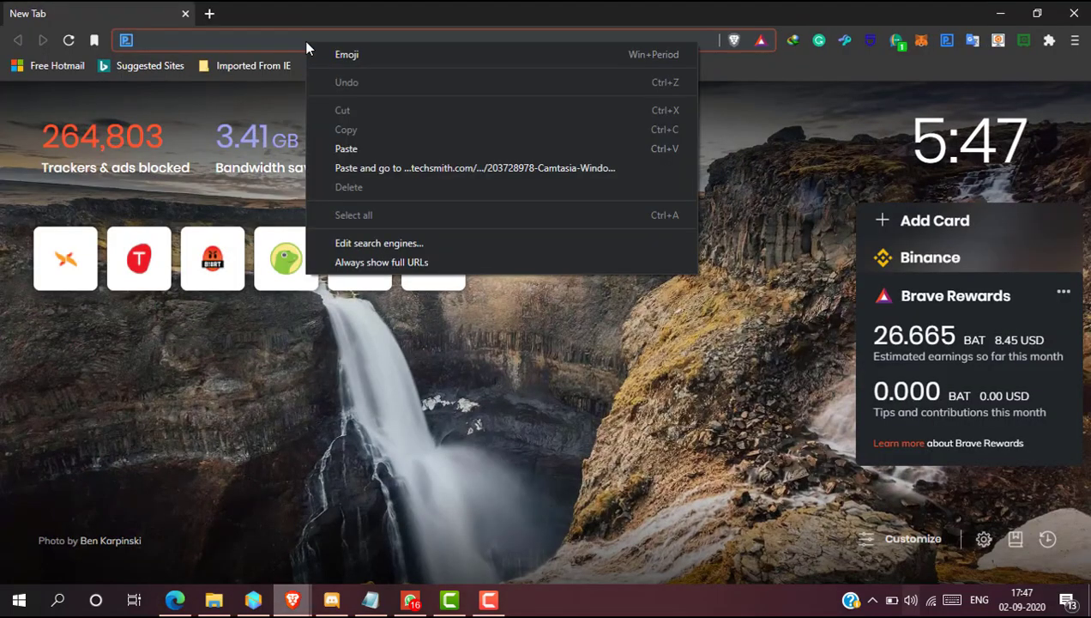
click(383, 163)
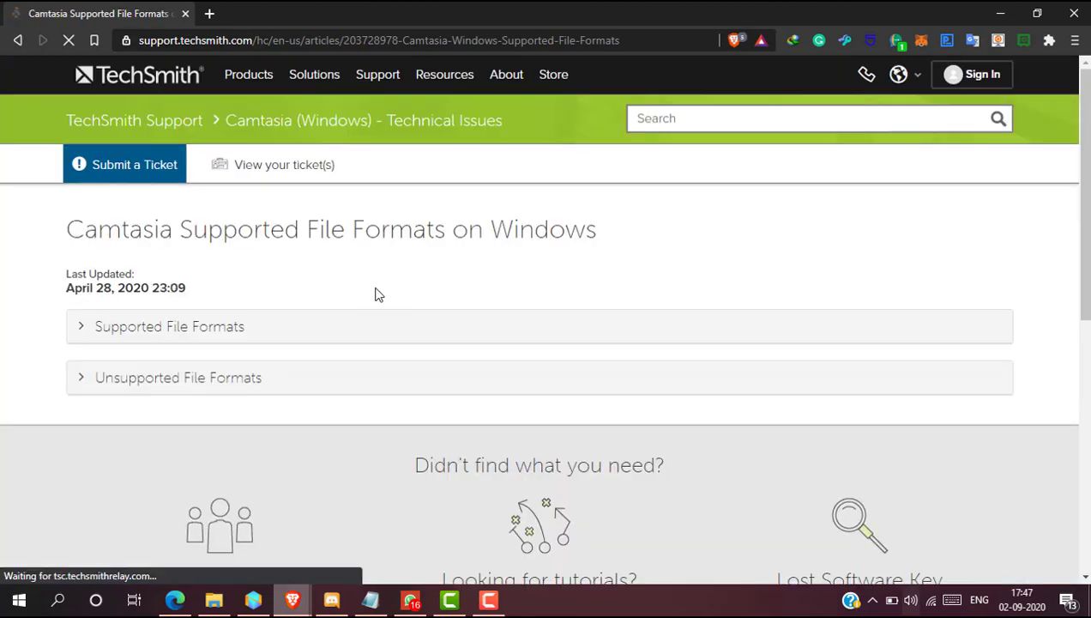
- Expand the Unsupported File Formats section of the article and read its suggestions
scroll(480, 280, down, 2)
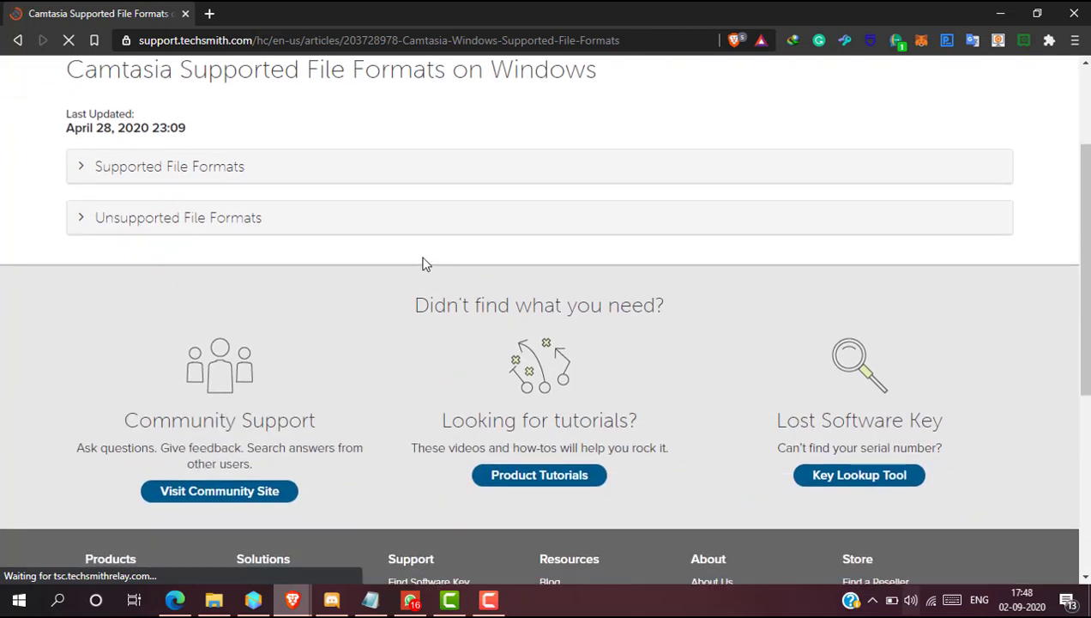
click(160, 230)
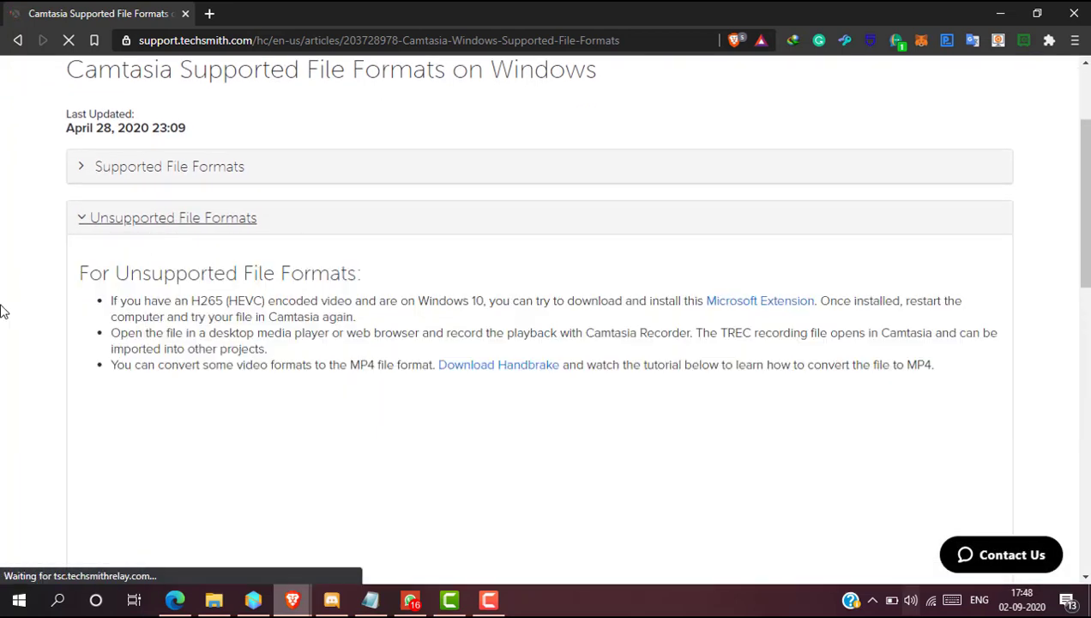
scroll(331, 326, down, 1)
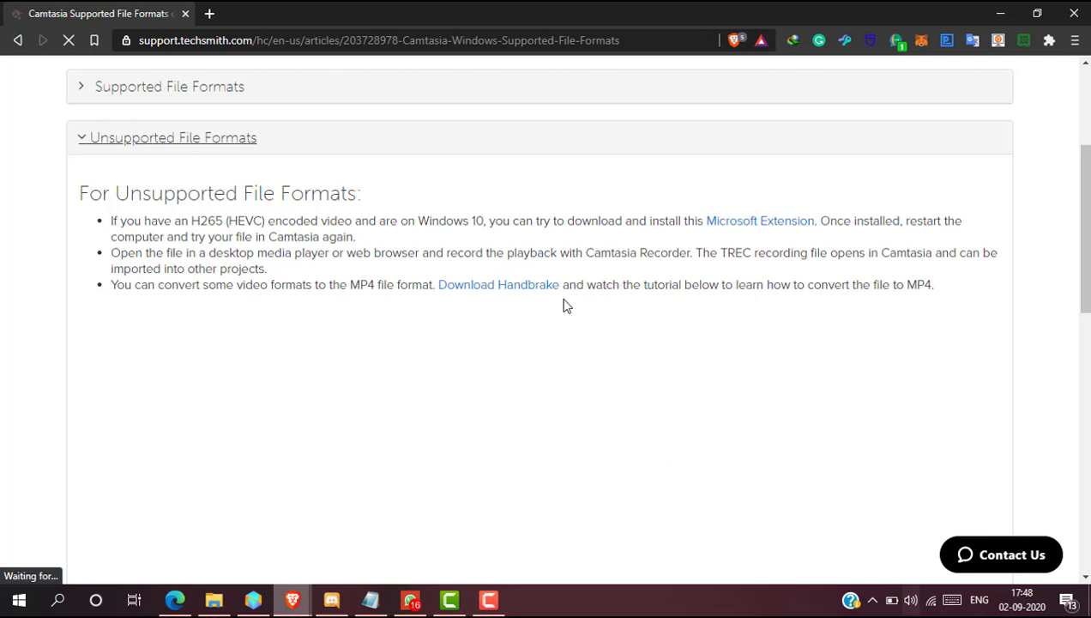
- Follow the Download Handbrake link and download the HandBrake 1.3.3 Windows installer
click(511, 295)
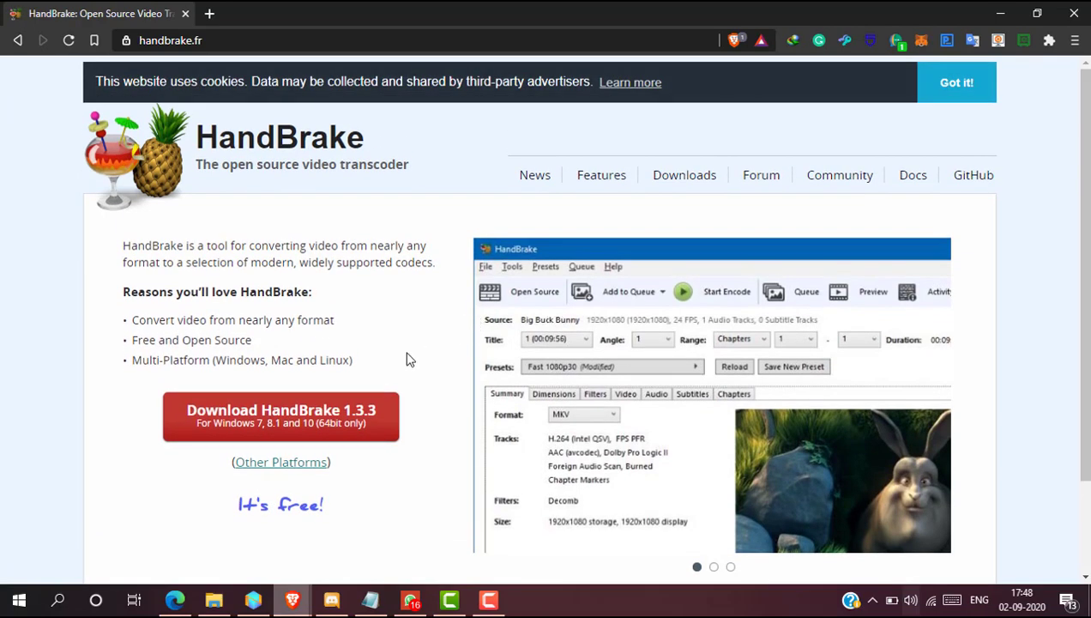
scroll(407, 359, down, 2)
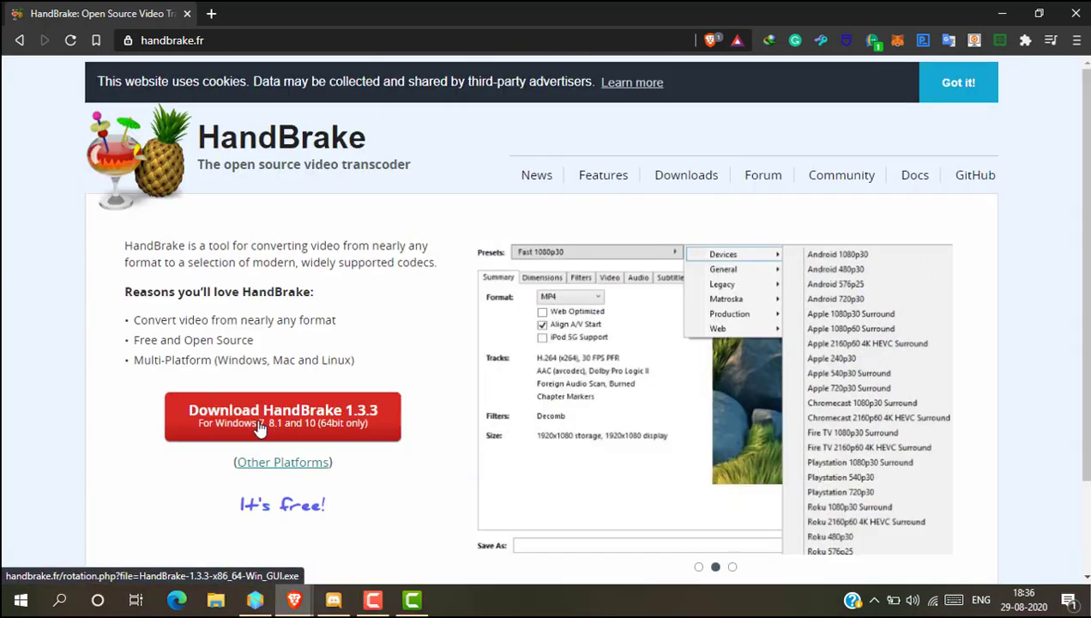
click(193, 425)
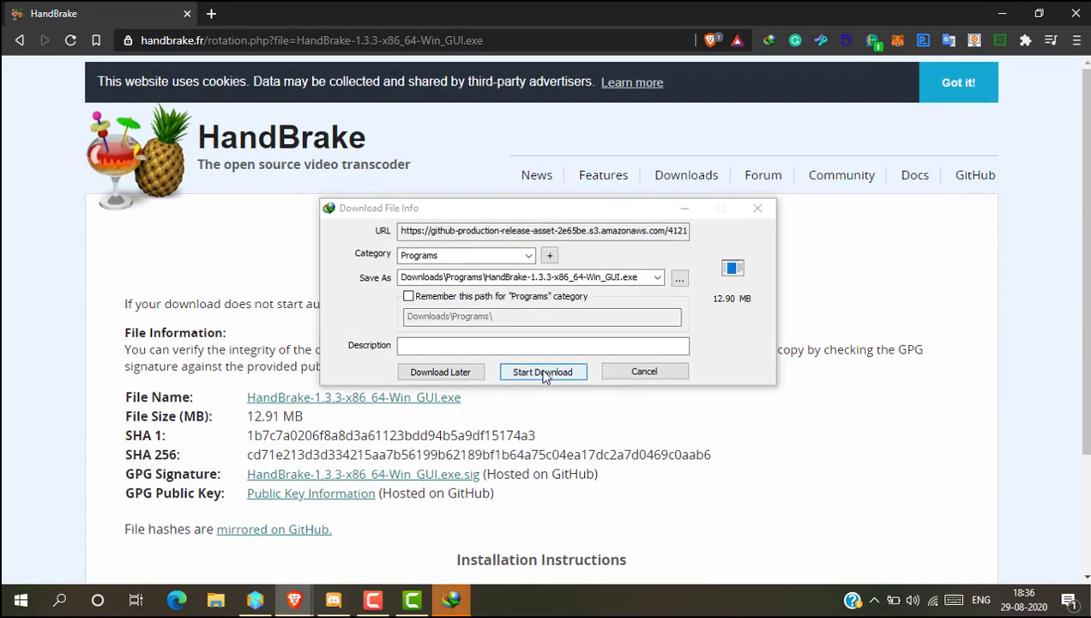
click(545, 372)
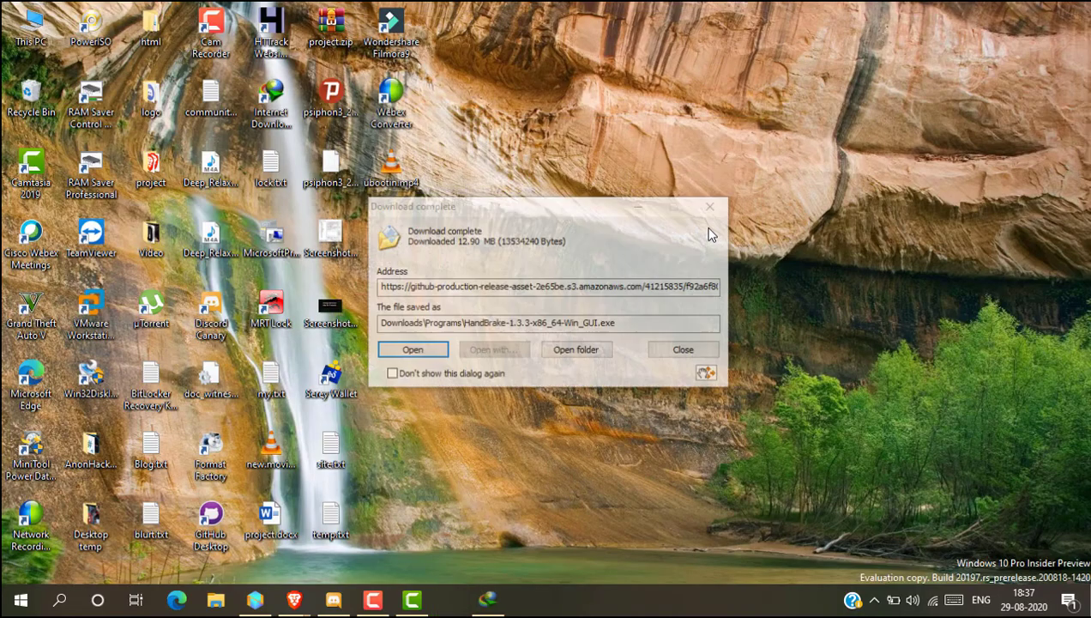
- Open the downloaded installer and complete the HandBrake 1.3.3 setup with the default options
click(440, 358)
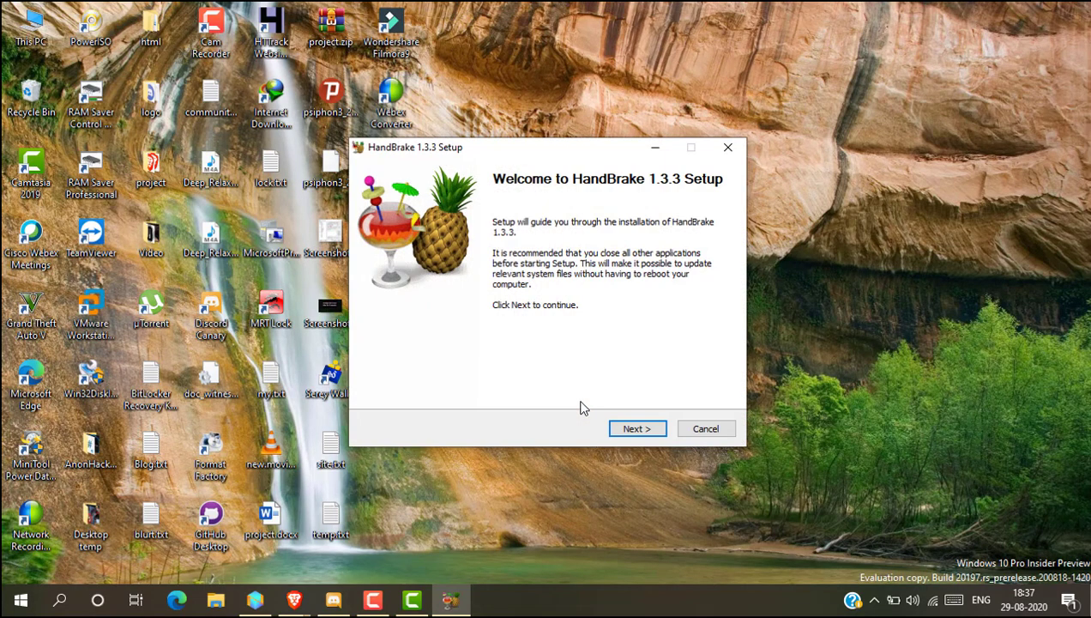
click(638, 428)
click(639, 429)
click(635, 429)
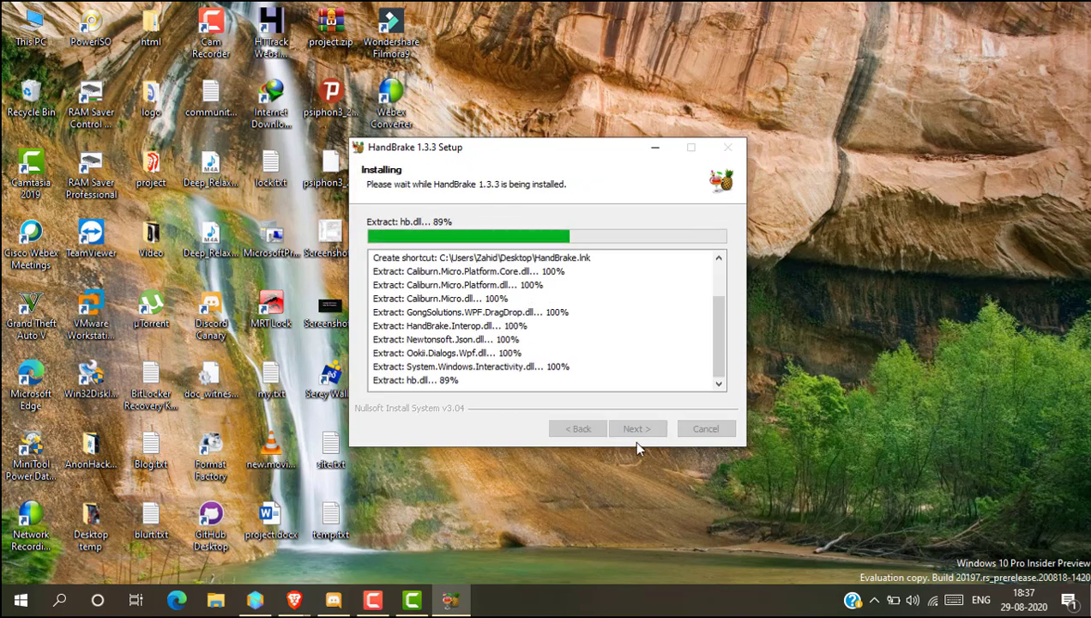
click(637, 429)
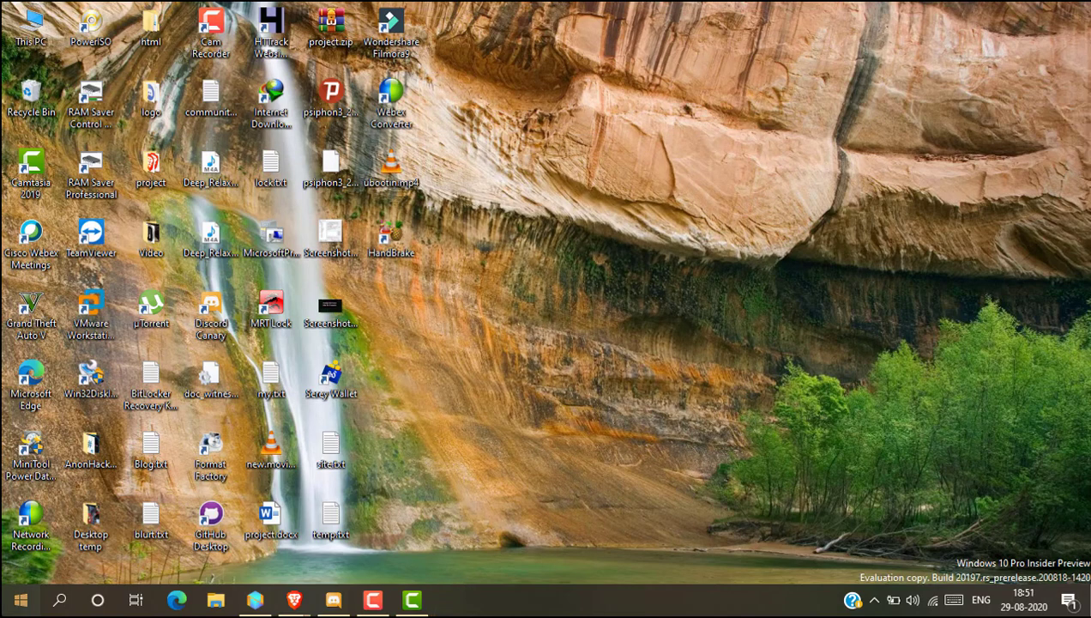
- Launch HandBrake from the Recently added list in the Start menu
click(14, 594)
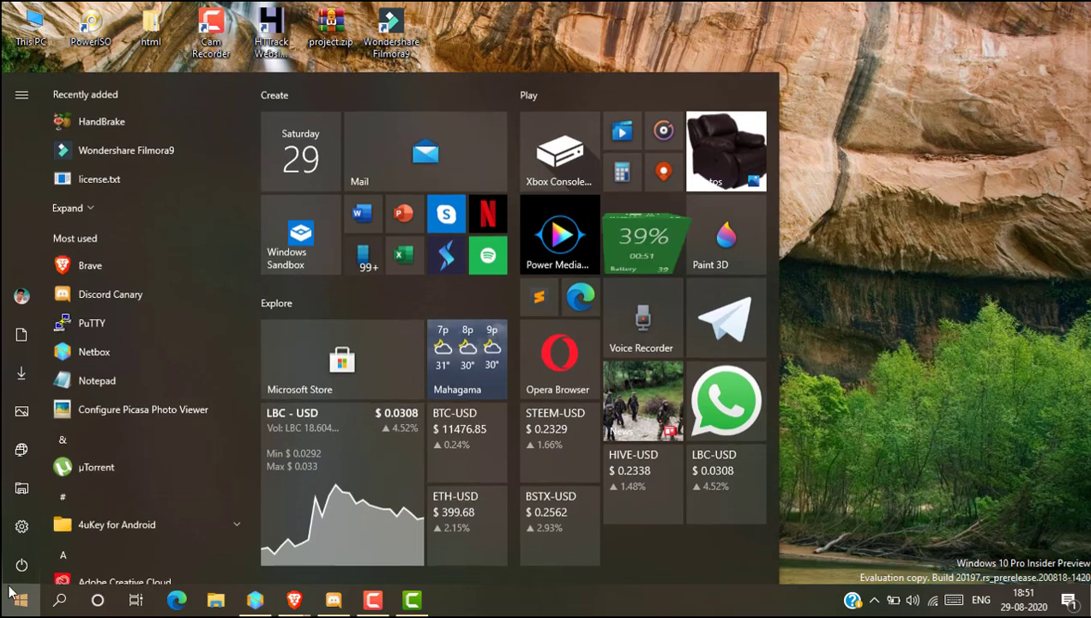
click(154, 122)
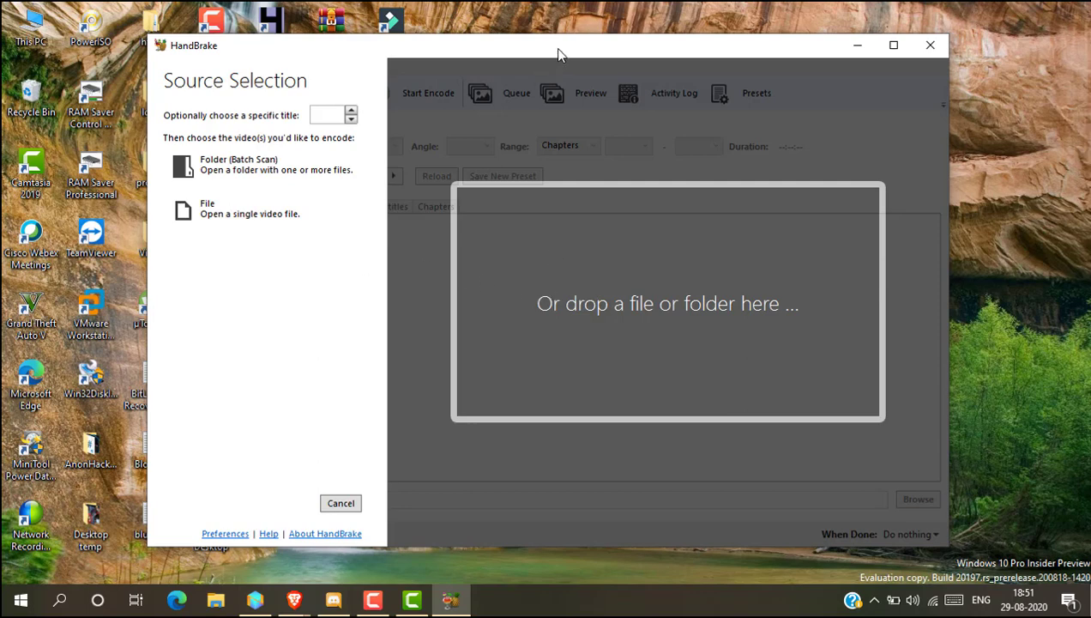
- Drop uboottin.mp4 from the desktop onto HandBrake to load it as the source video
drag(557, 54, 539, 299)
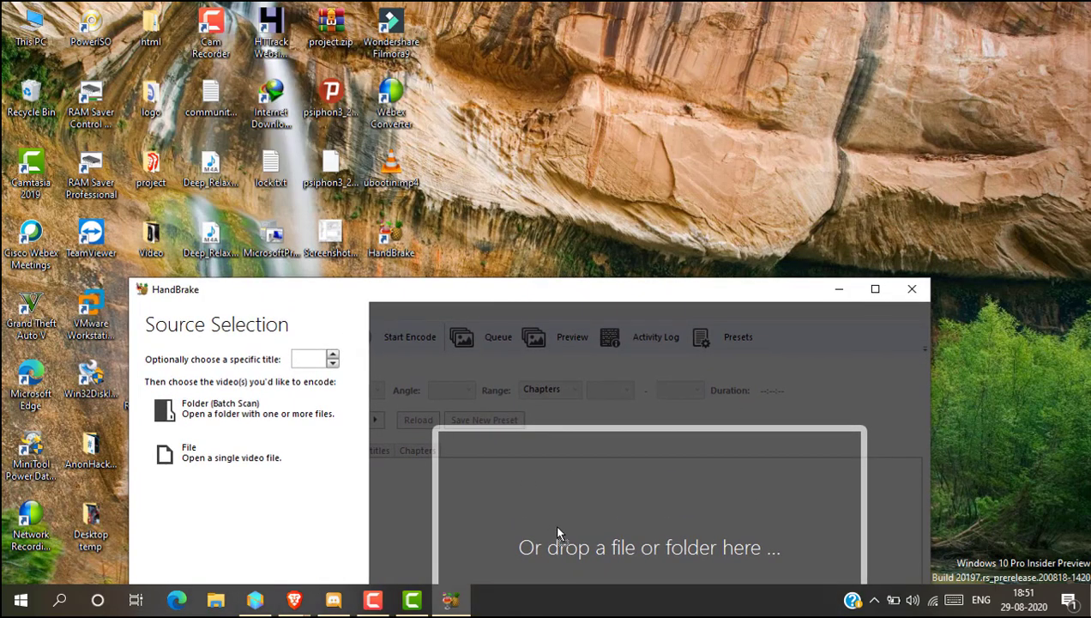
drag(555, 532, 556, 532)
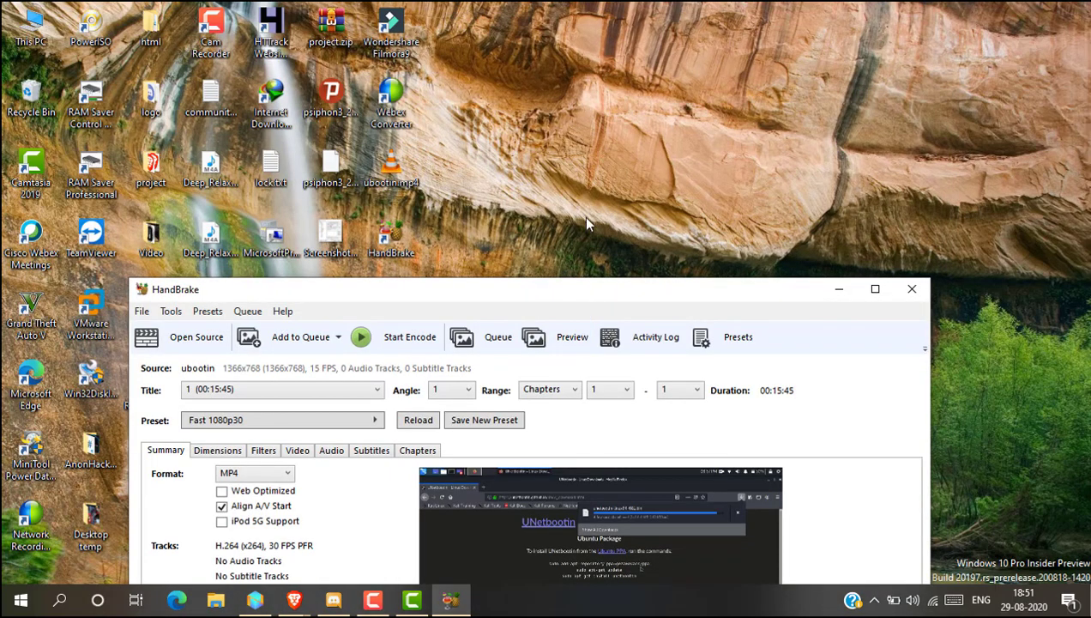
drag(586, 223, 592, 12)
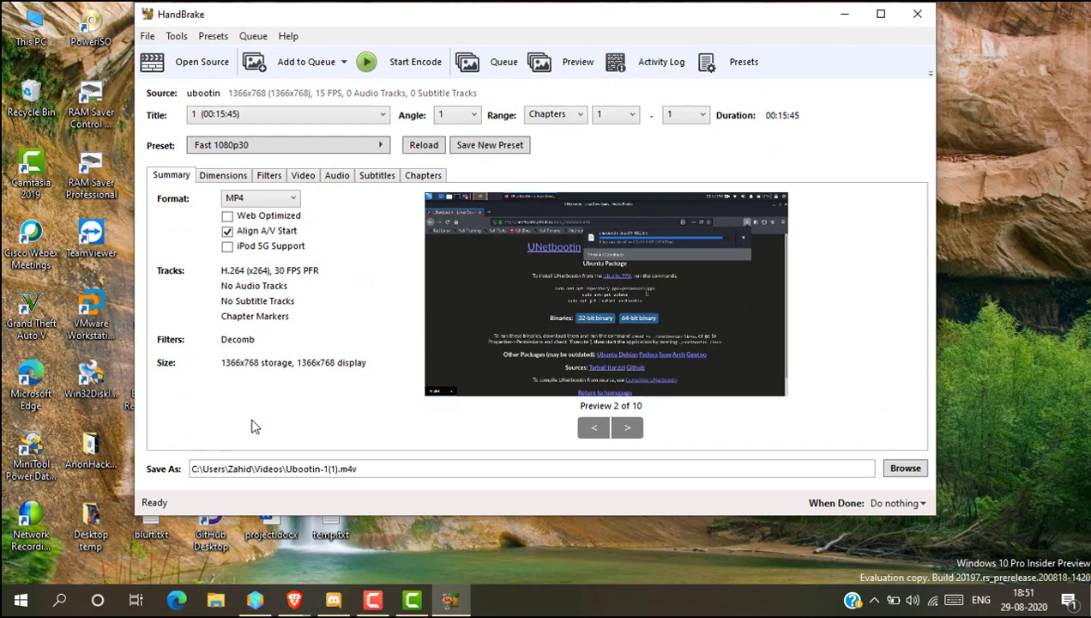
- Enable Web Optimized and disable Align A/V Start in the Summary settings
click(243, 217)
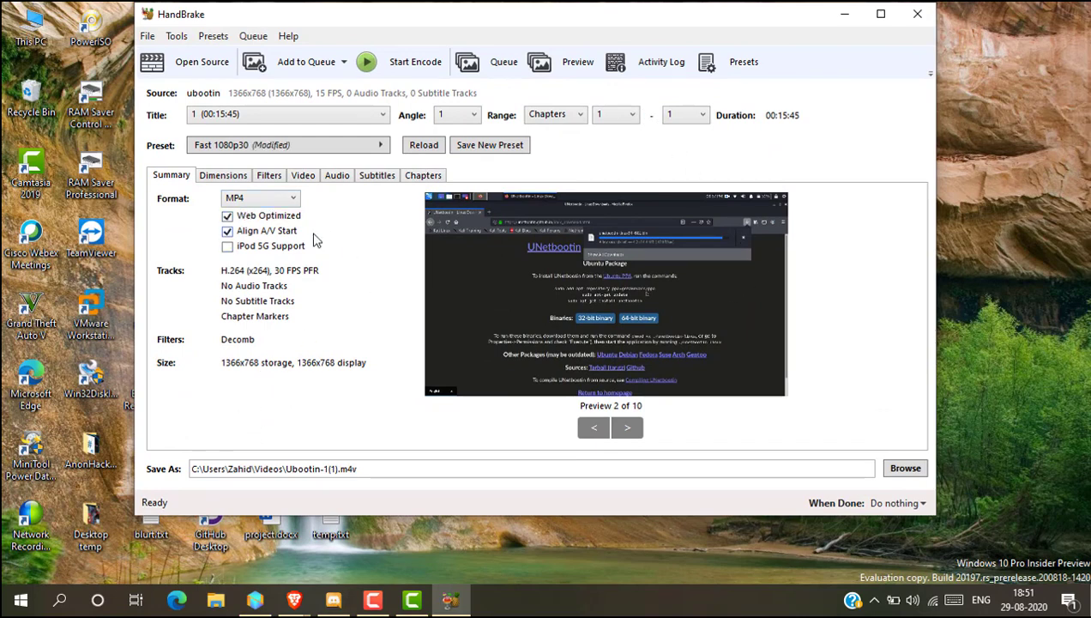
click(264, 233)
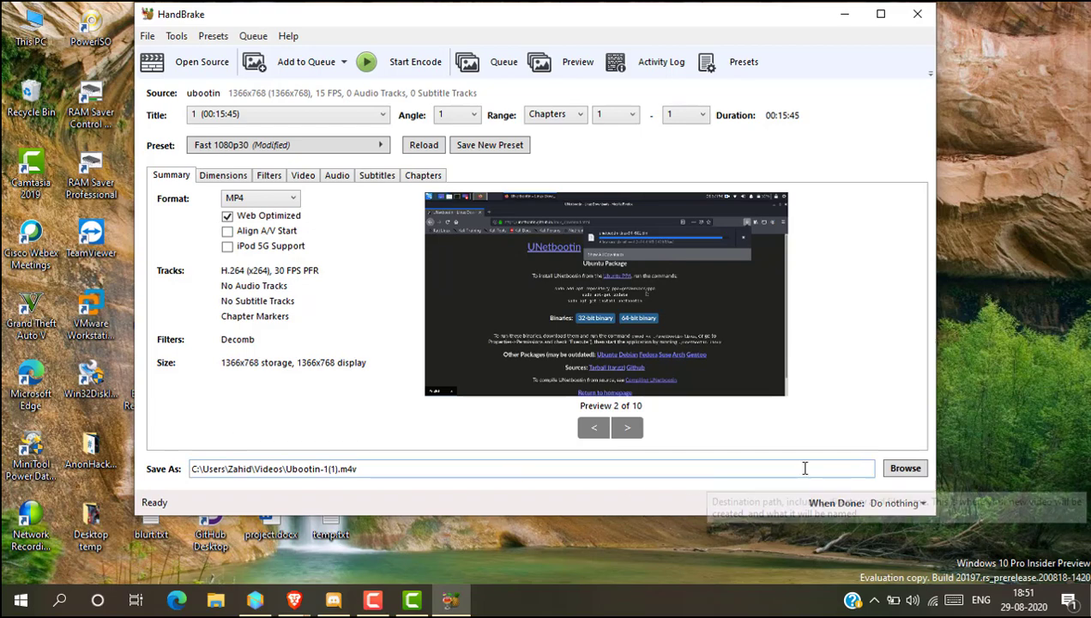
- Set the output destination to the Desktop with the file name Ubootin-1(1).mp4
click(905, 469)
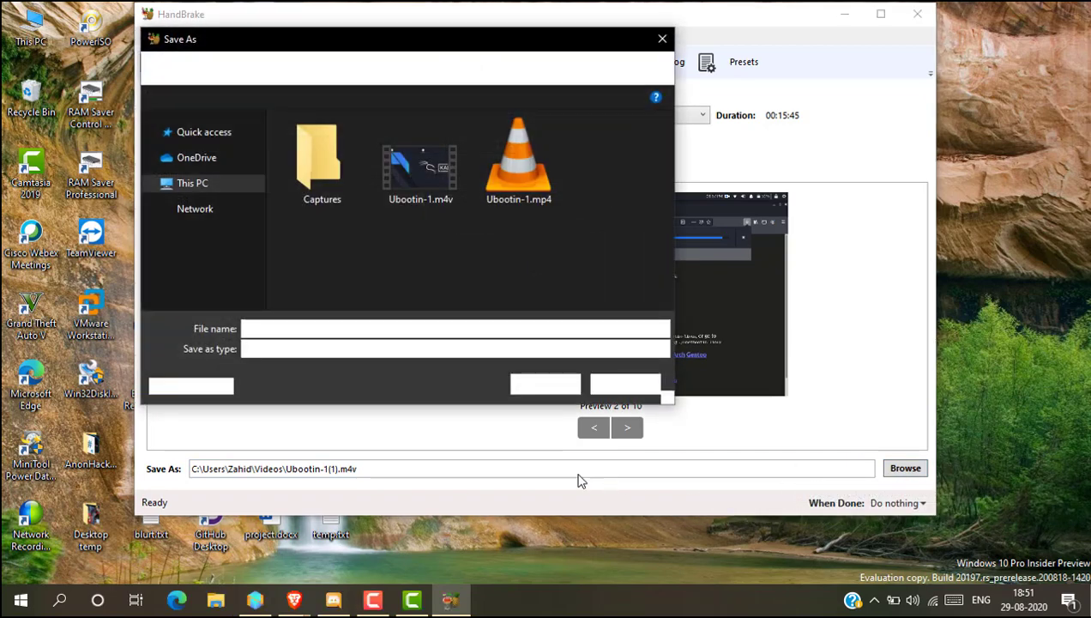
scroll(204, 204, up, 3)
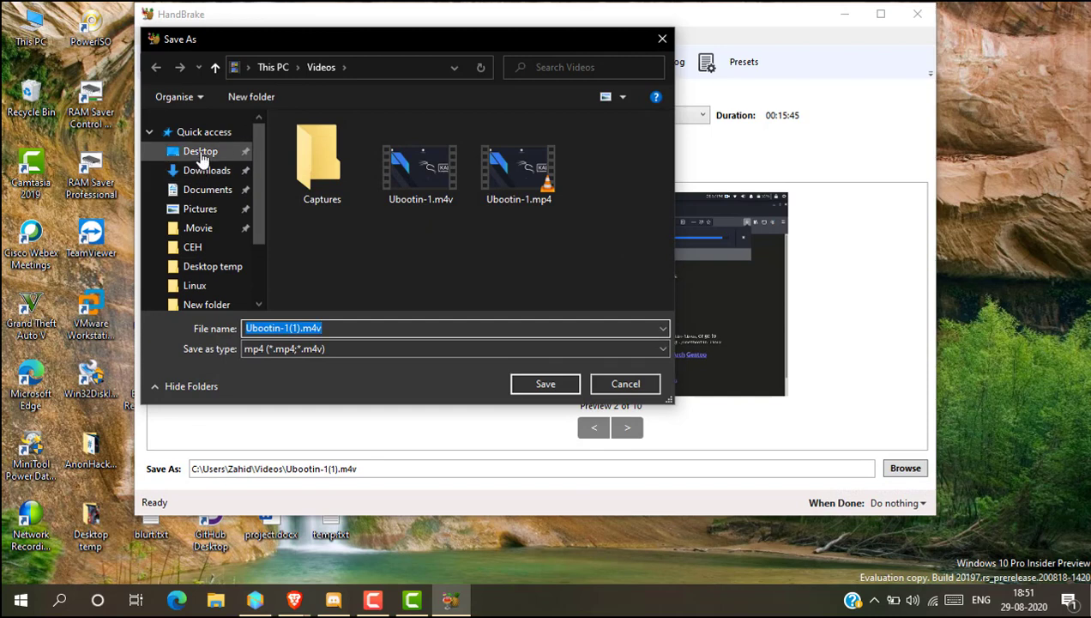
click(200, 151)
click(355, 331)
double_click(355, 331)
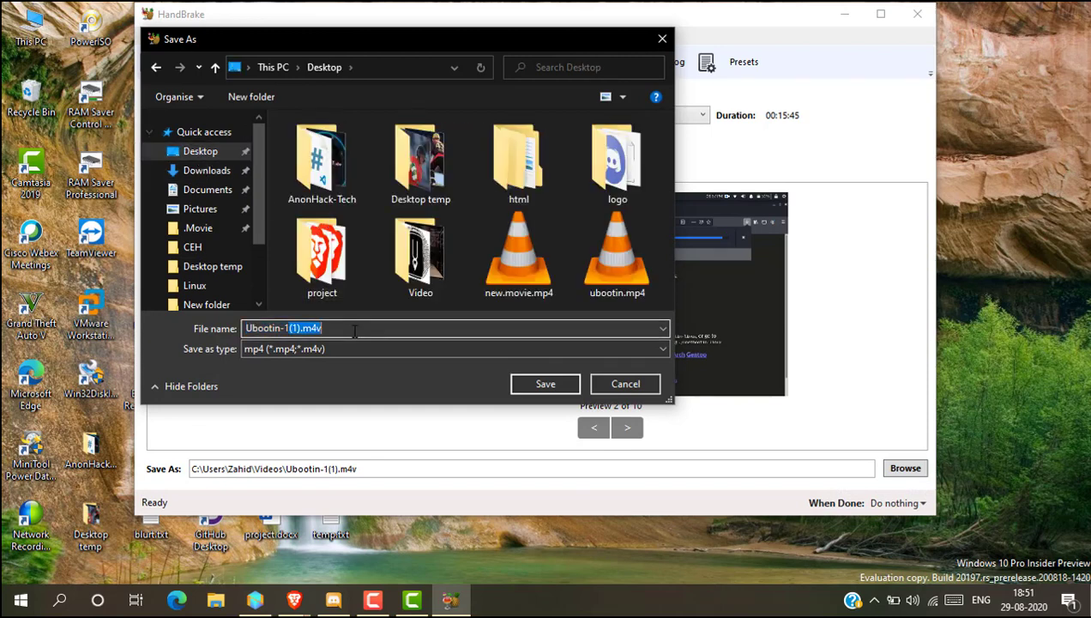
click(353, 331)
click(545, 385)
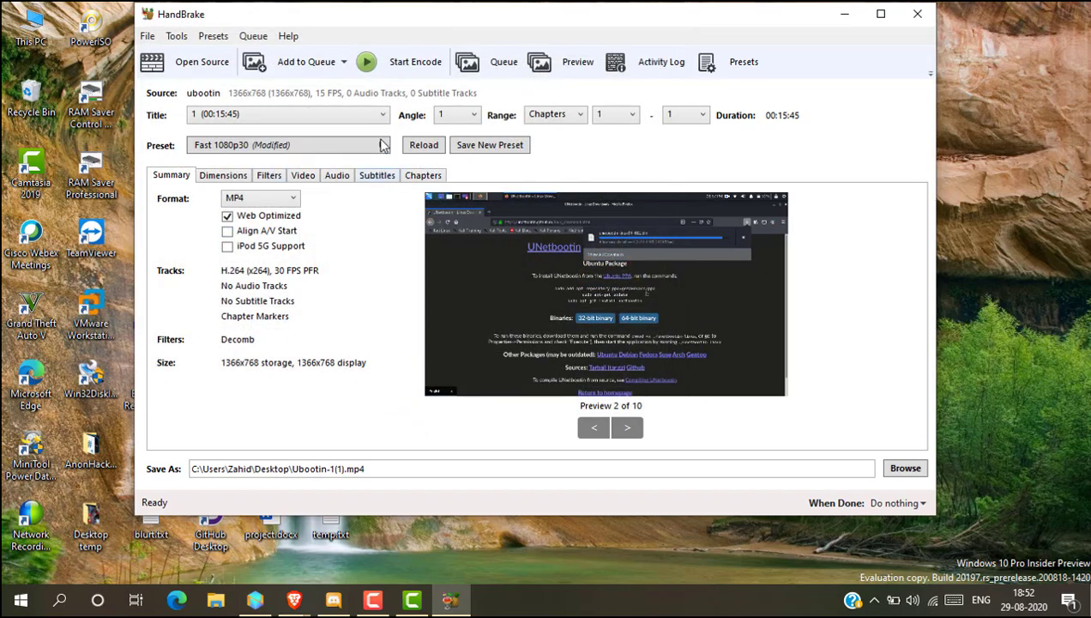
- Start encoding the video and close HandBrake when the queue finishes
click(416, 63)
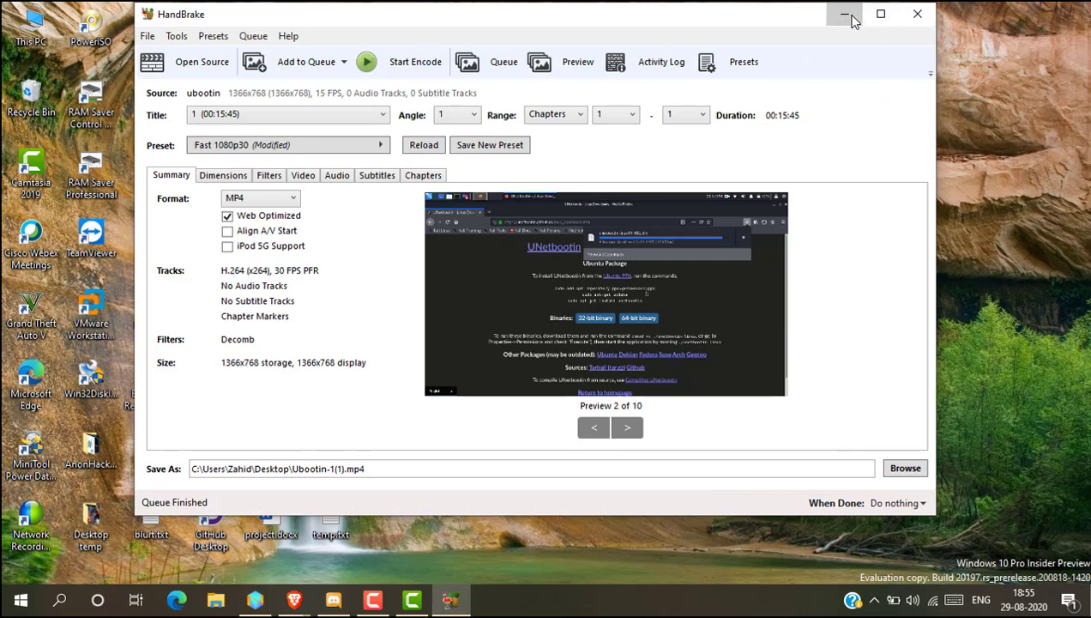
click(916, 15)
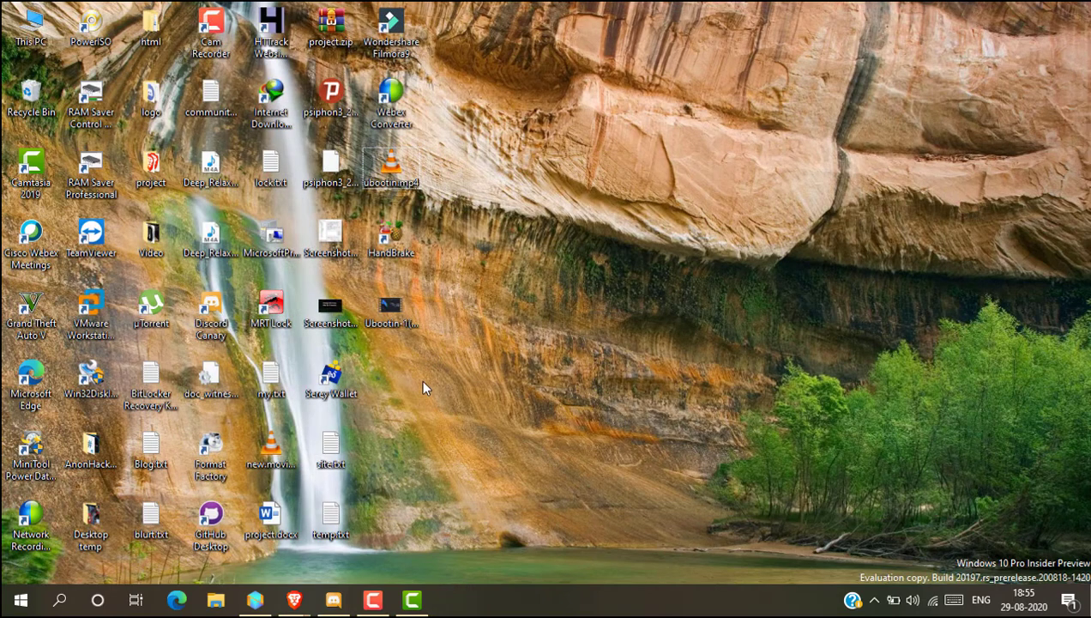
- Switch to Camtasia and import the converted Ubootin-1(1).mp4 from the desktop into the Media Bin
click(410, 316)
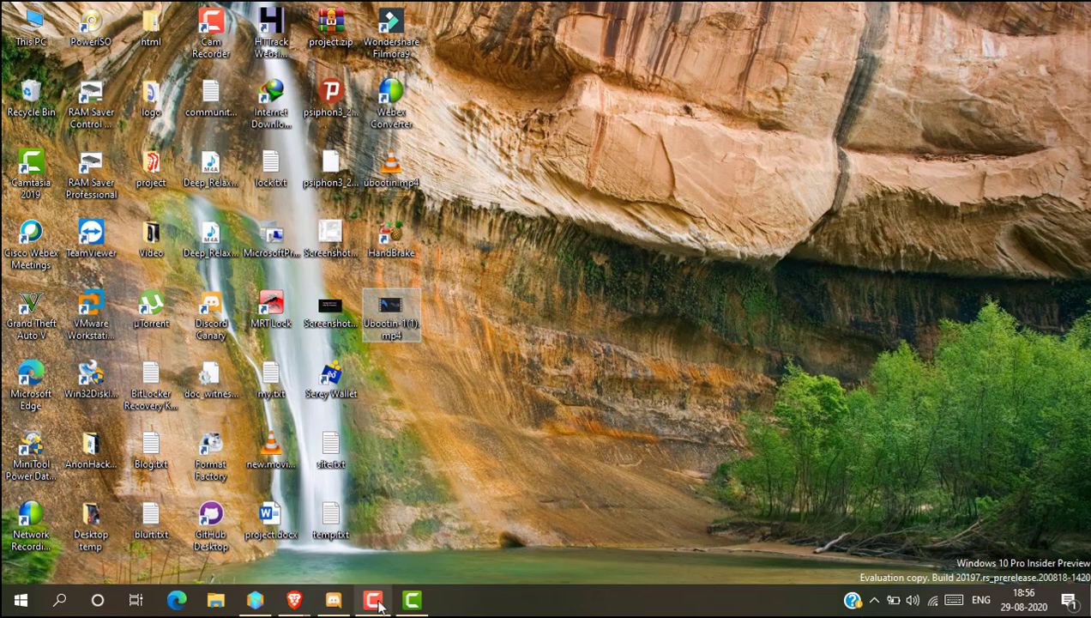
click(412, 599)
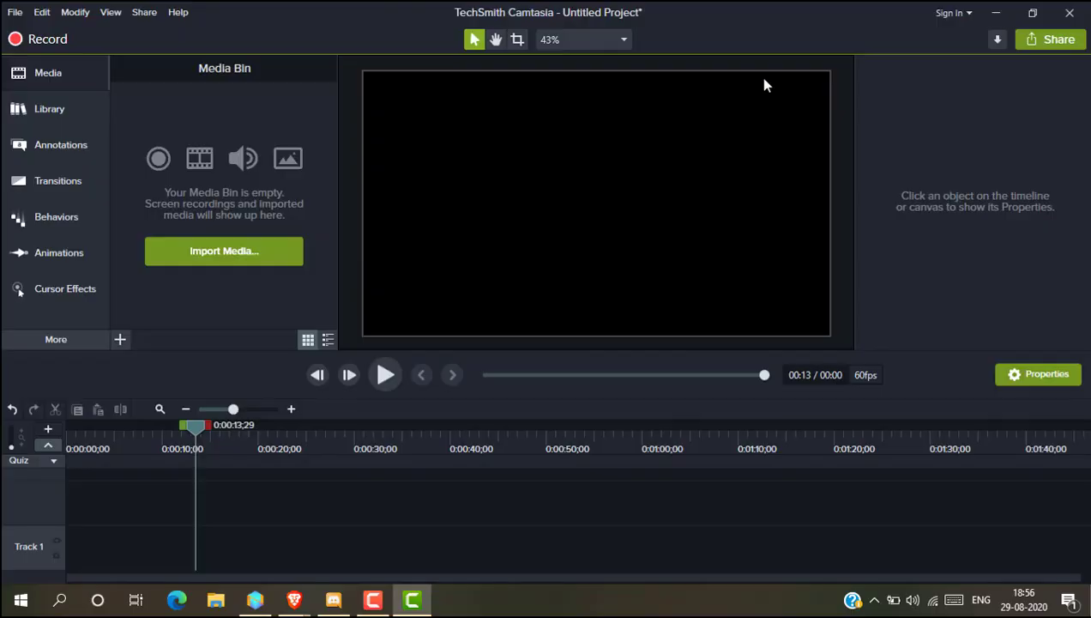
click(1032, 12)
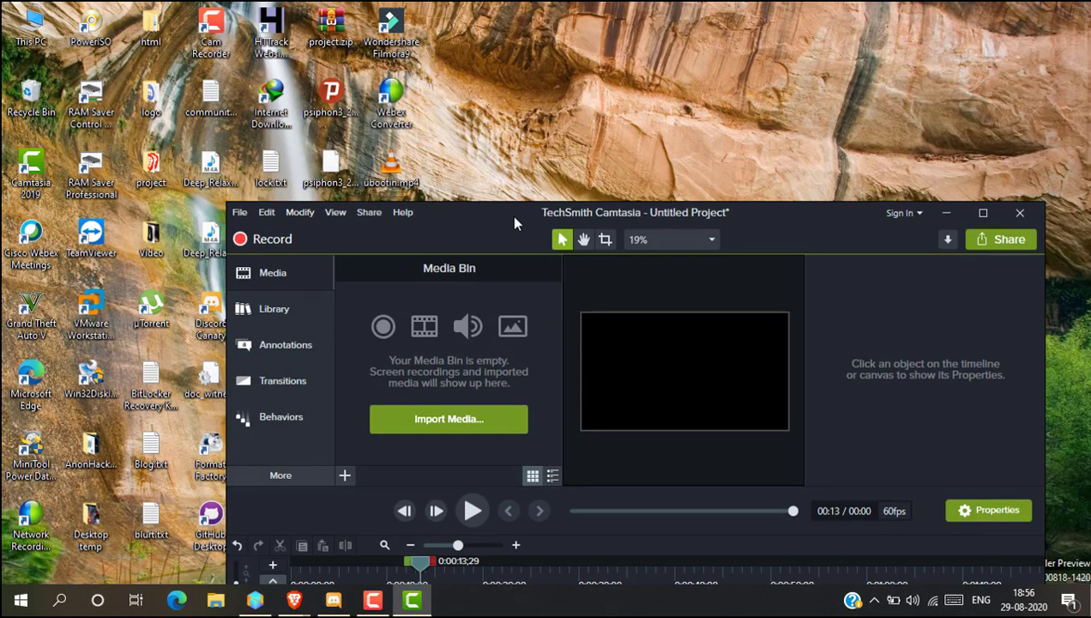
drag(510, 215, 742, 43)
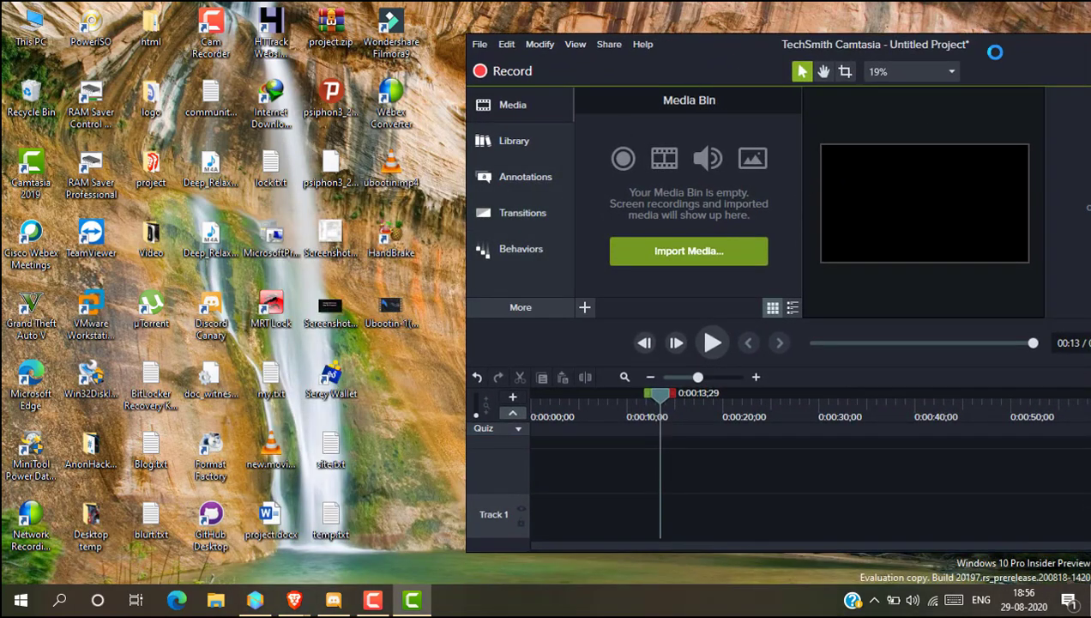
drag(993, 52, 623, 64)
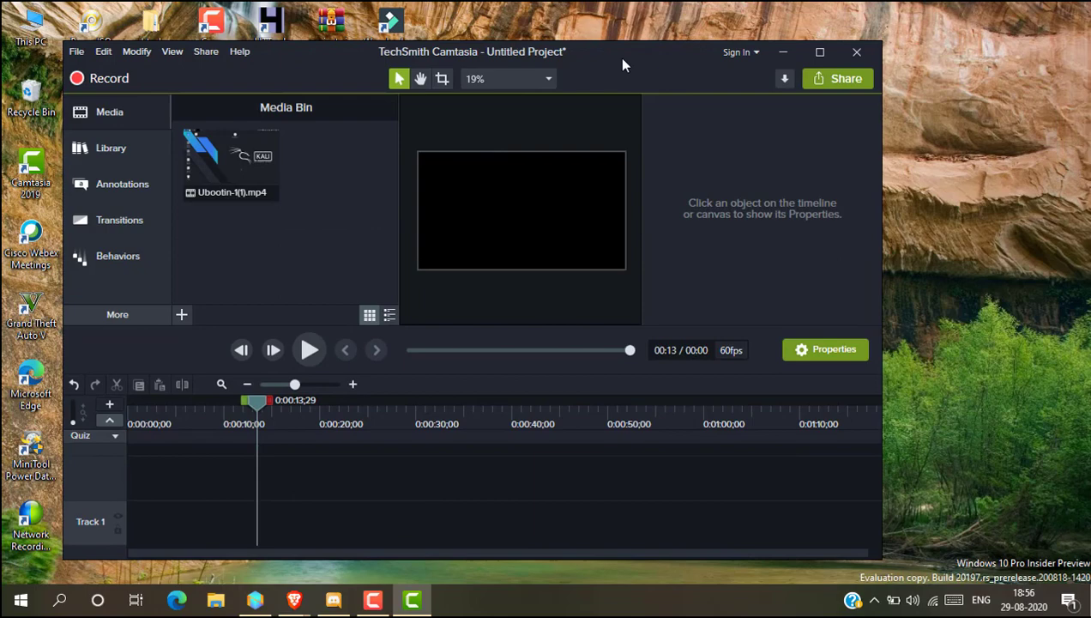
click(819, 51)
- Add the Ubootin-1(1) clip to Track 1 and preview it by playing and scrubbing the timeline
drag(172, 134, 197, 560)
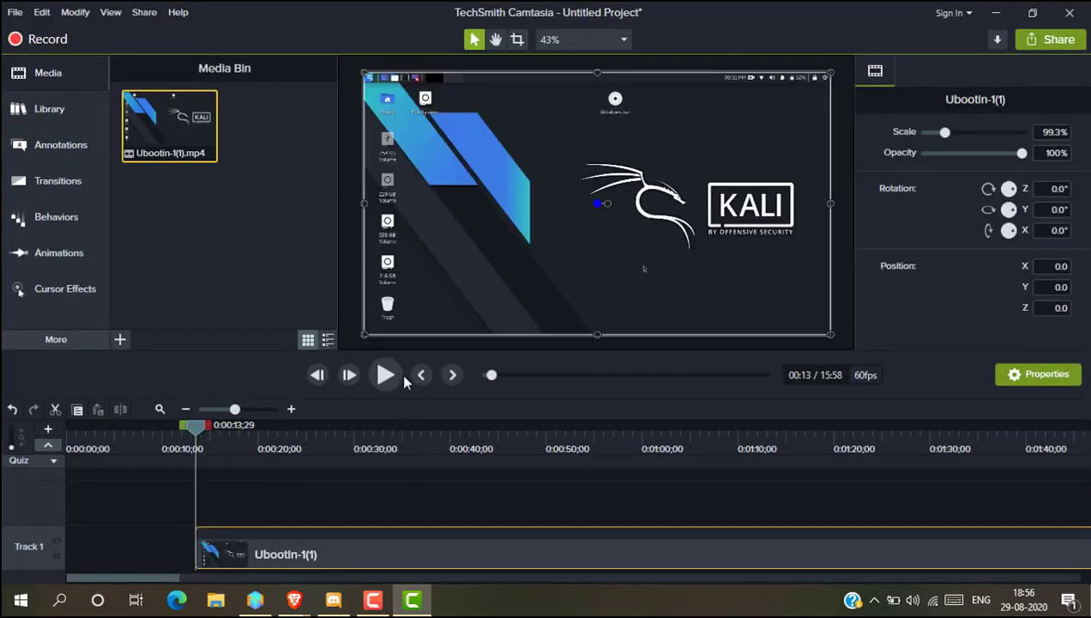
click(384, 375)
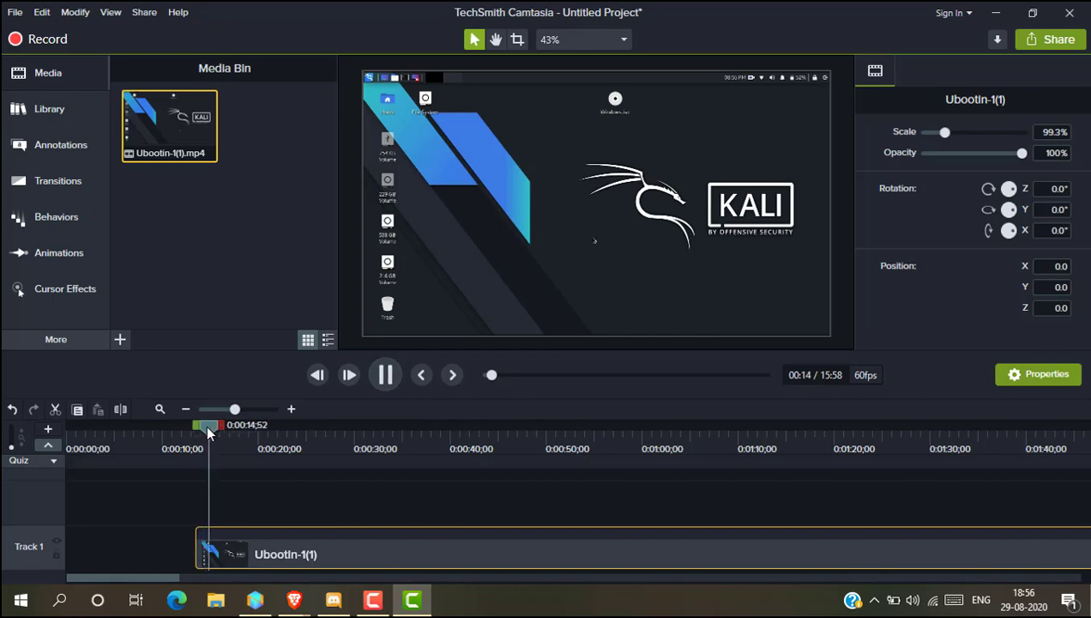
drag(206, 427, 748, 463)
drag(836, 468, 324, 464)
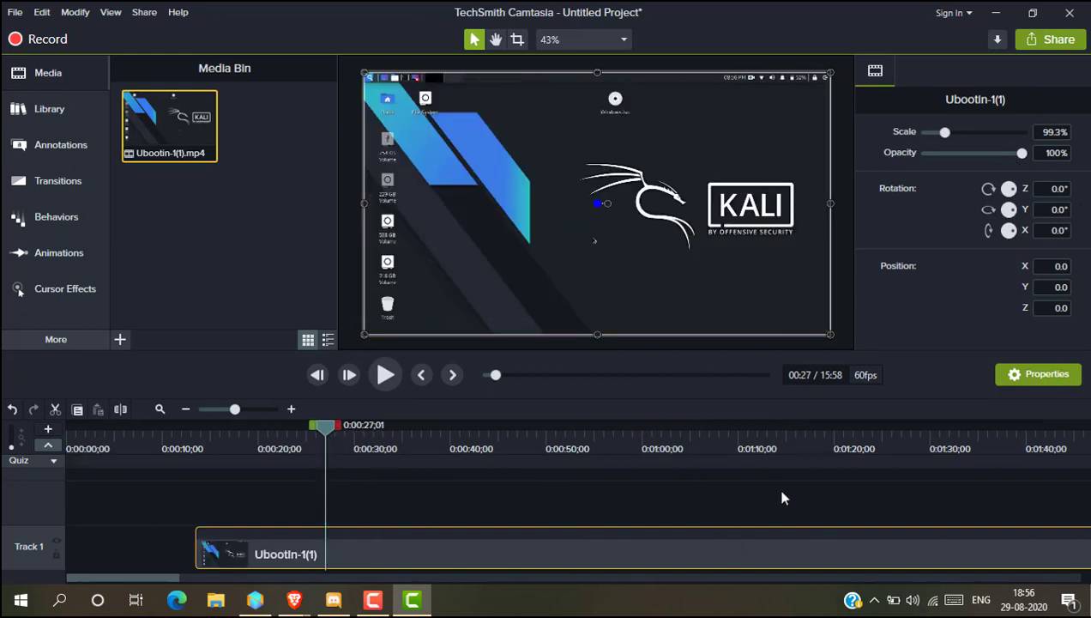
click(992, 15)
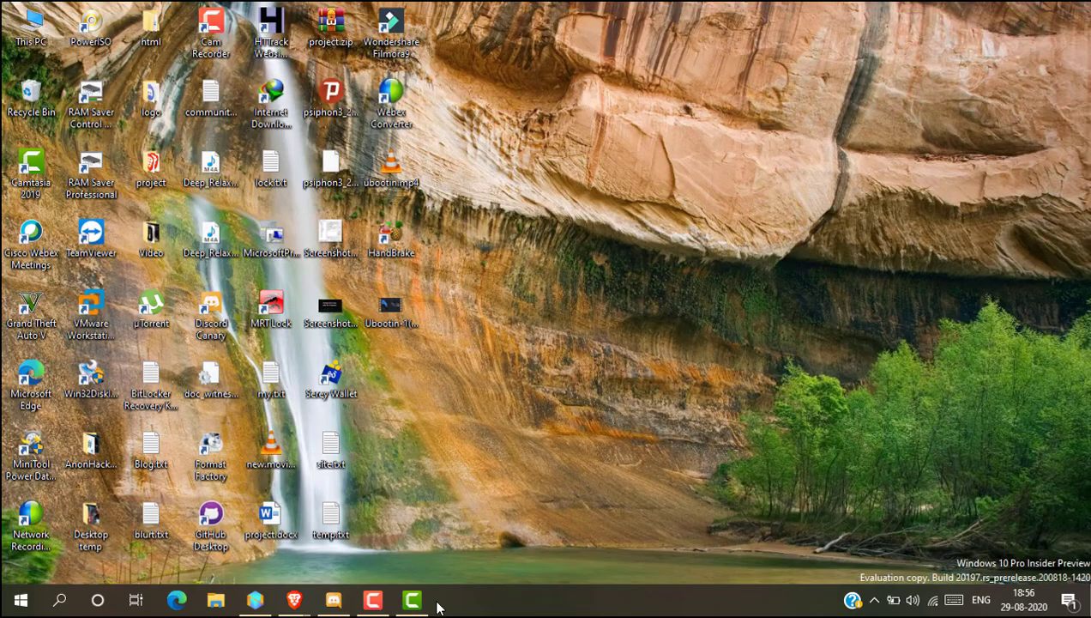